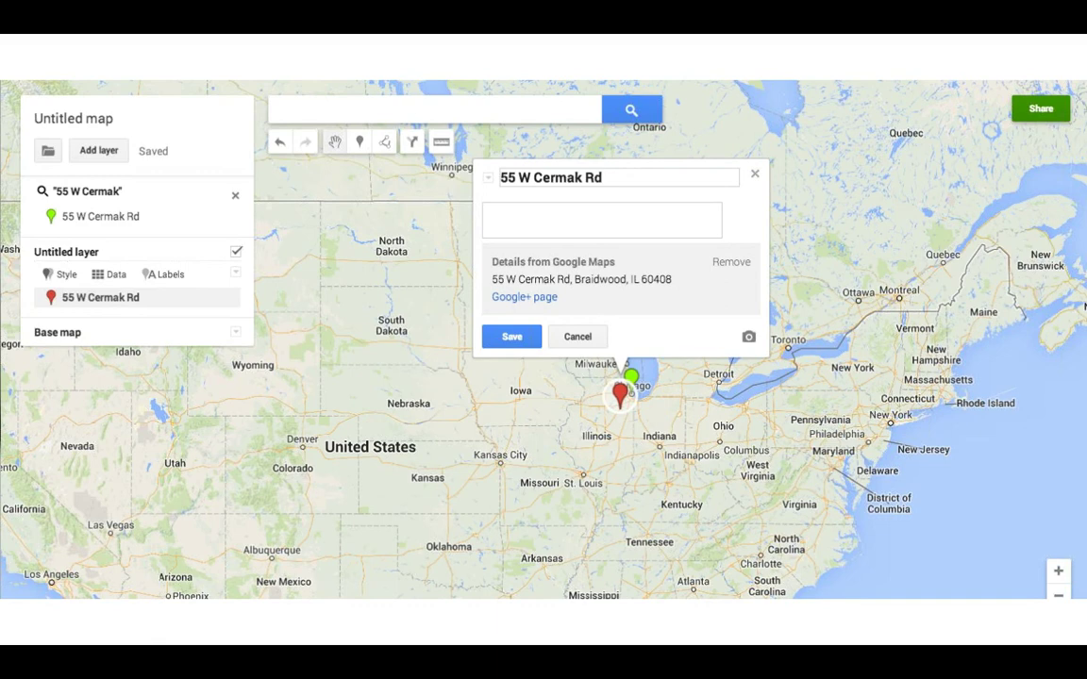
# Search the web for "aurasma lite" in a new browser tab and open the official Aurasma website from the results.
pyautogui.press('super+t')
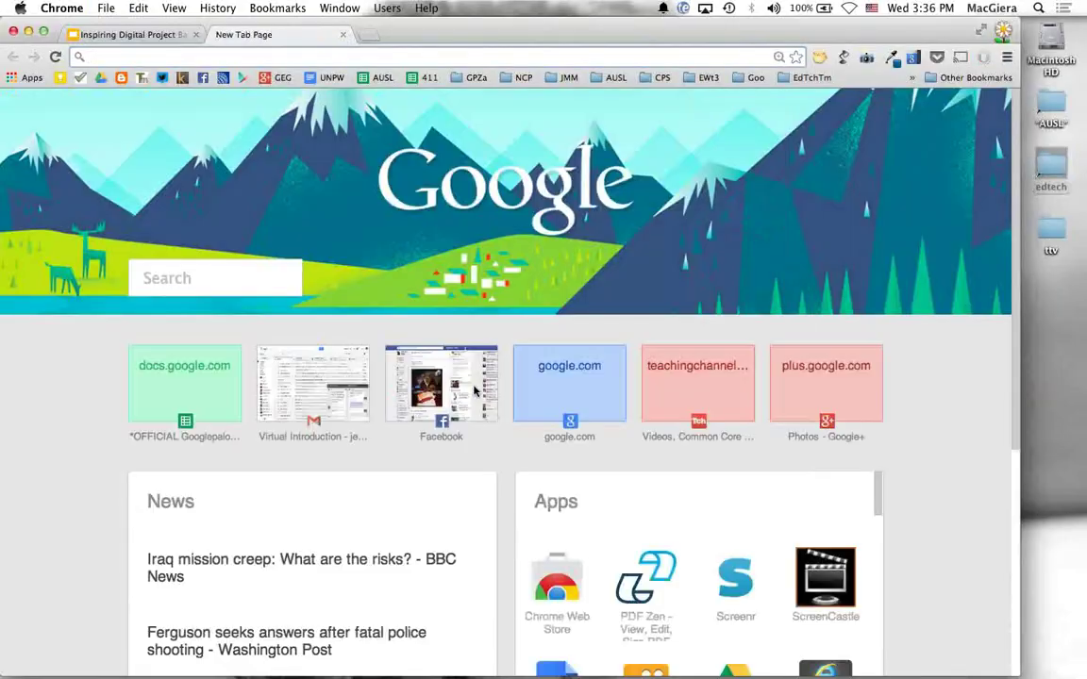
pyautogui.write('aurasma lite')
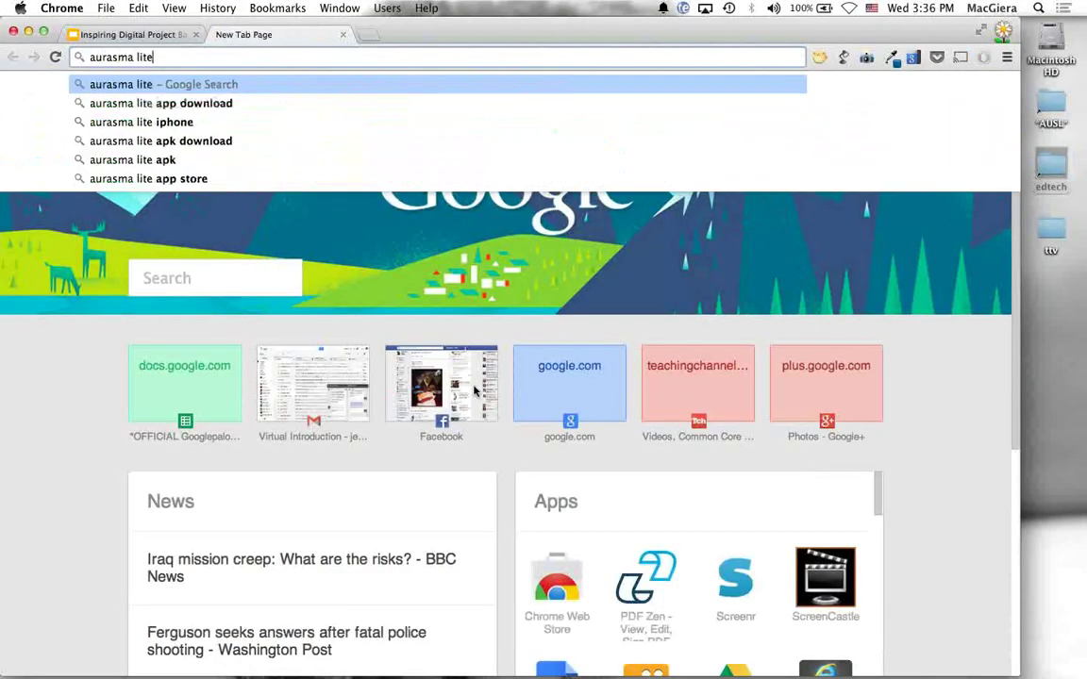
pyautogui.press('Return')
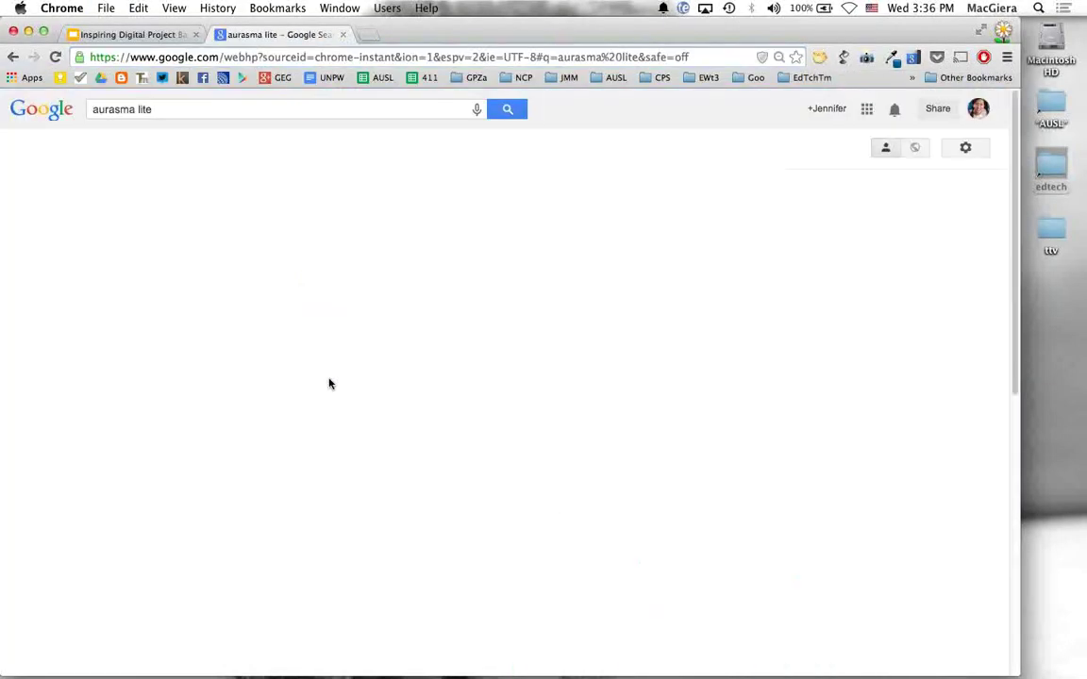
pyautogui.click(119, 215)
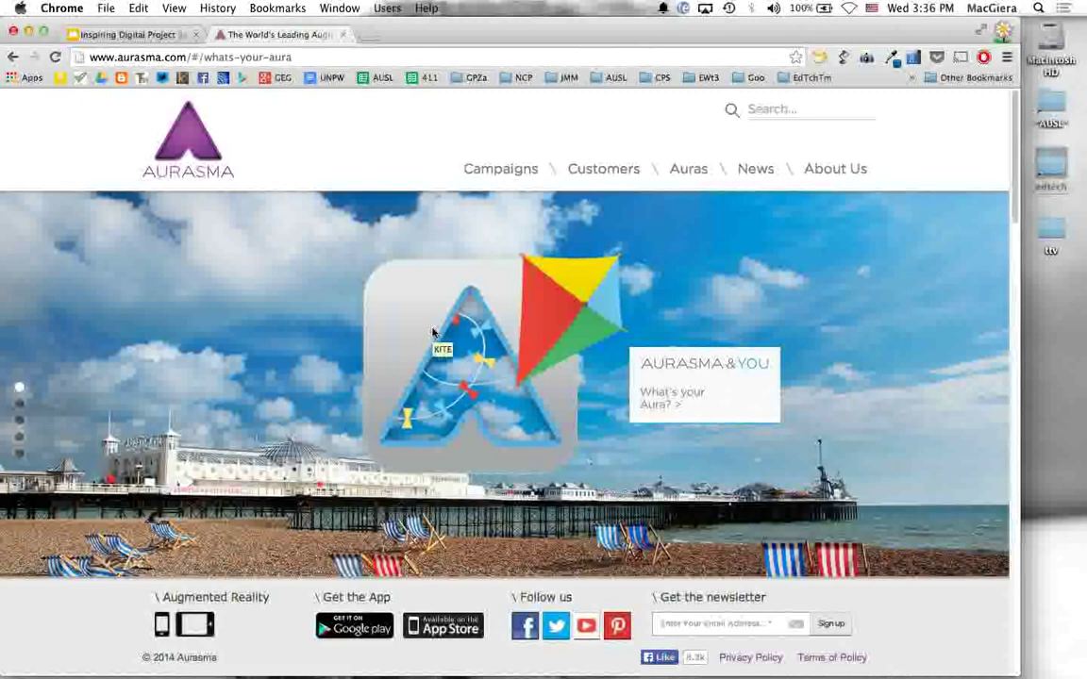
# Open the site's Auras page and read its sections on viewing, trying out and creating an Aura.
pyautogui.click(690, 177)
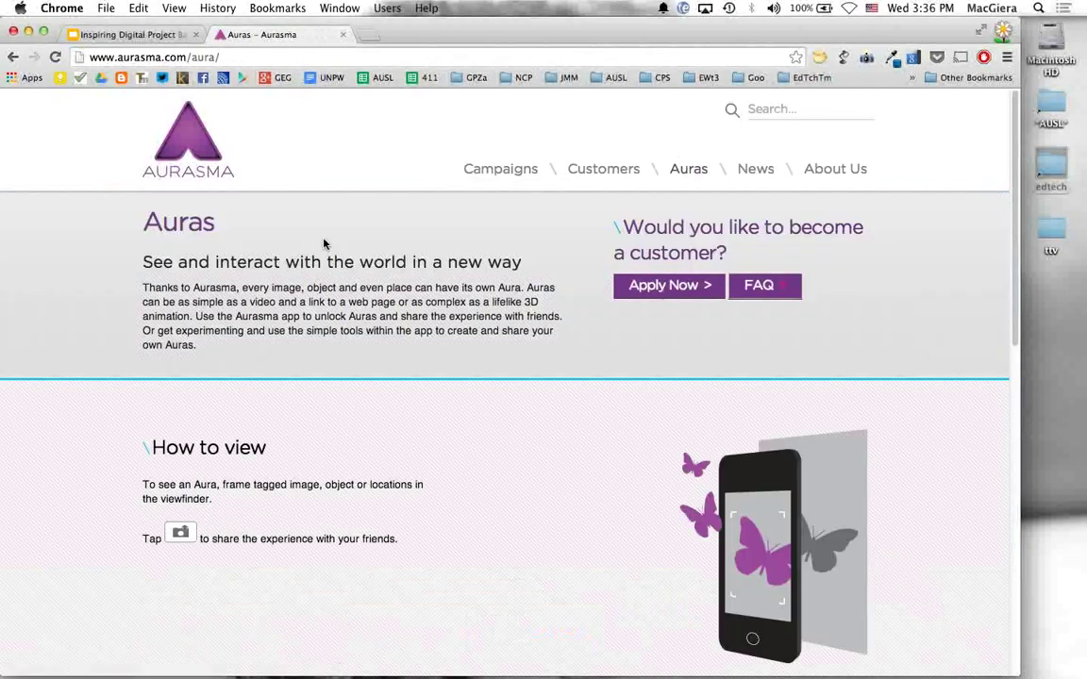
pyautogui.scroll(-3, 323, 244)
pyautogui.scroll(-10, 324, 243)
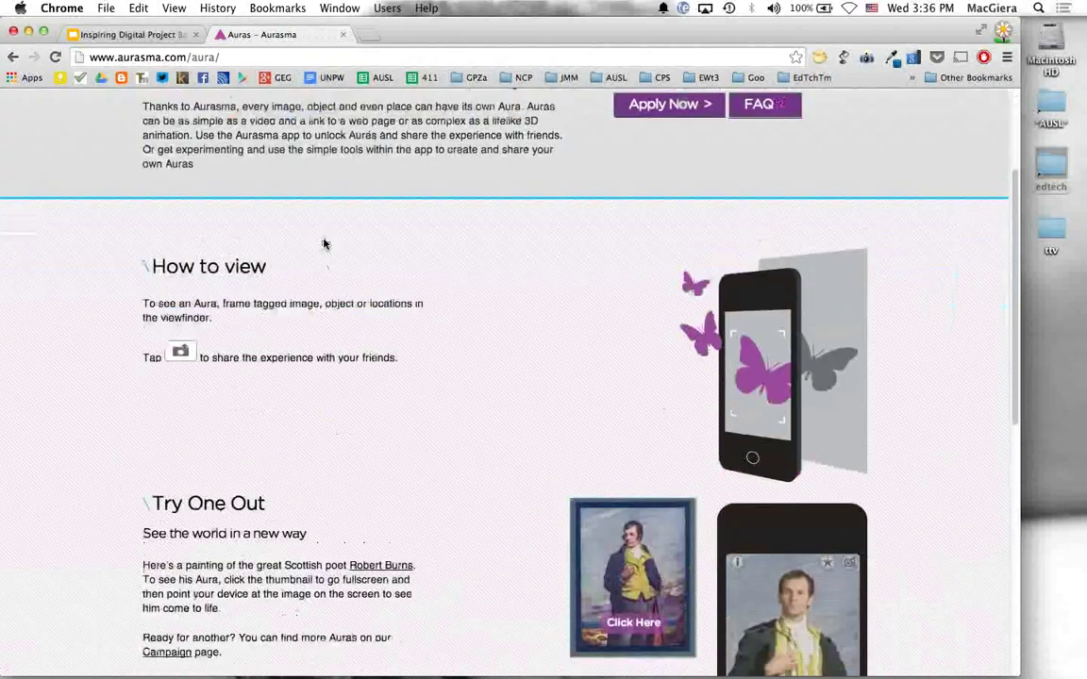
pyautogui.scroll(-12, 324, 243)
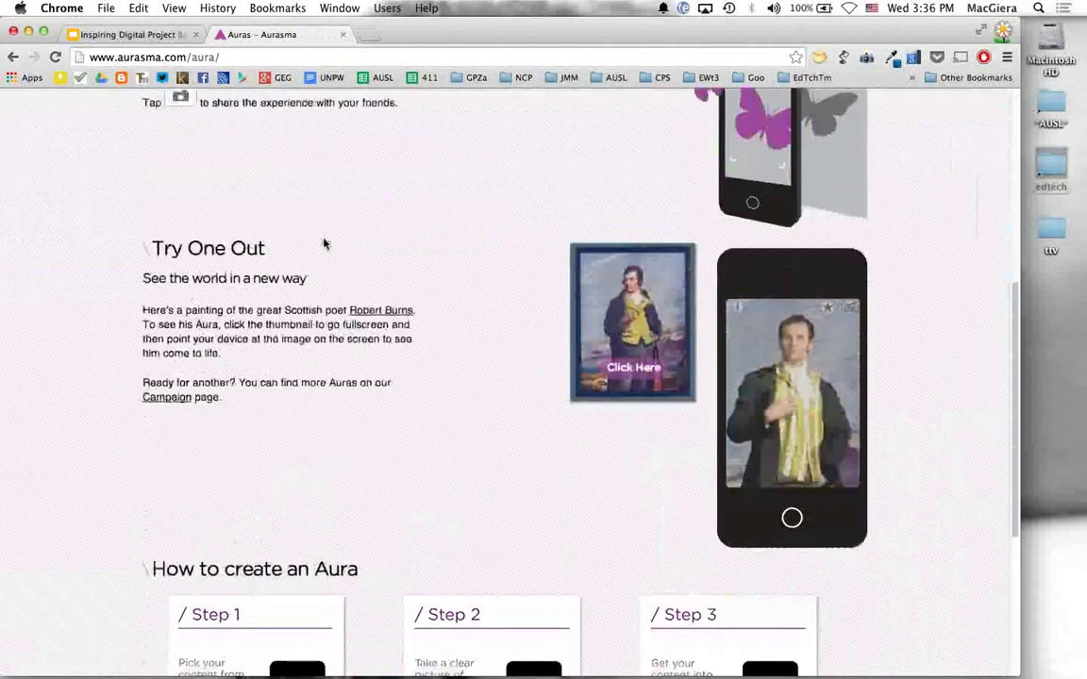
pyautogui.scroll(-4, 324, 243)
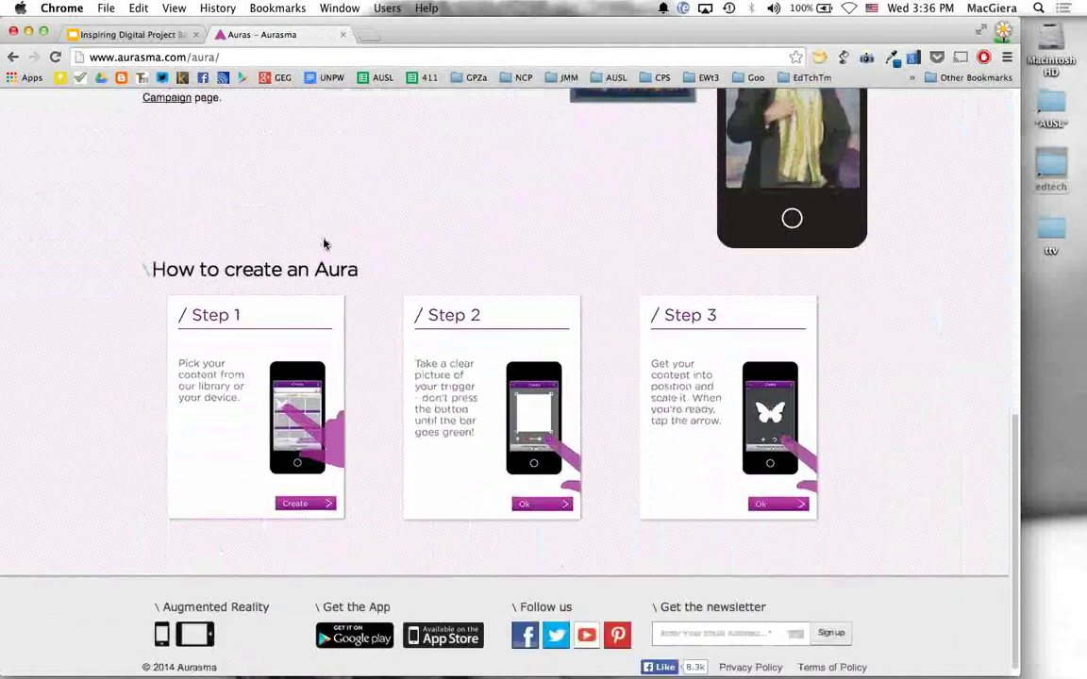
pyautogui.scroll(20, 324, 243)
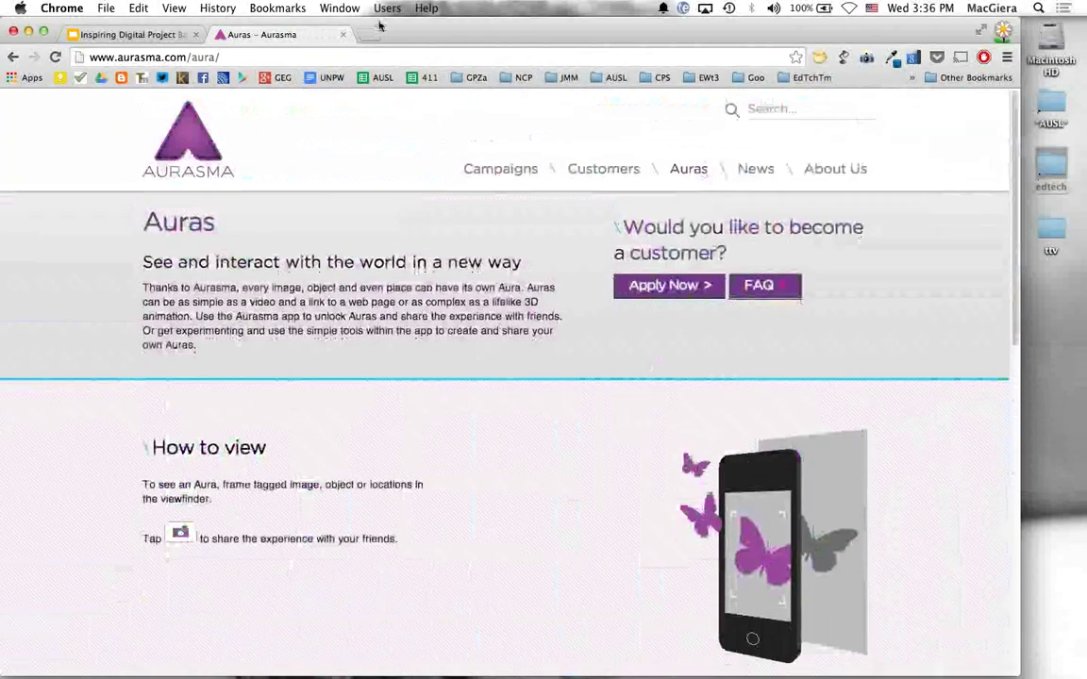
# Search for "aurasma lite" again in another new tab and open the Aurasma App Store page on iTunes.
pyautogui.click(368, 34)
pyautogui.write('auras')
pyautogui.press('Return')
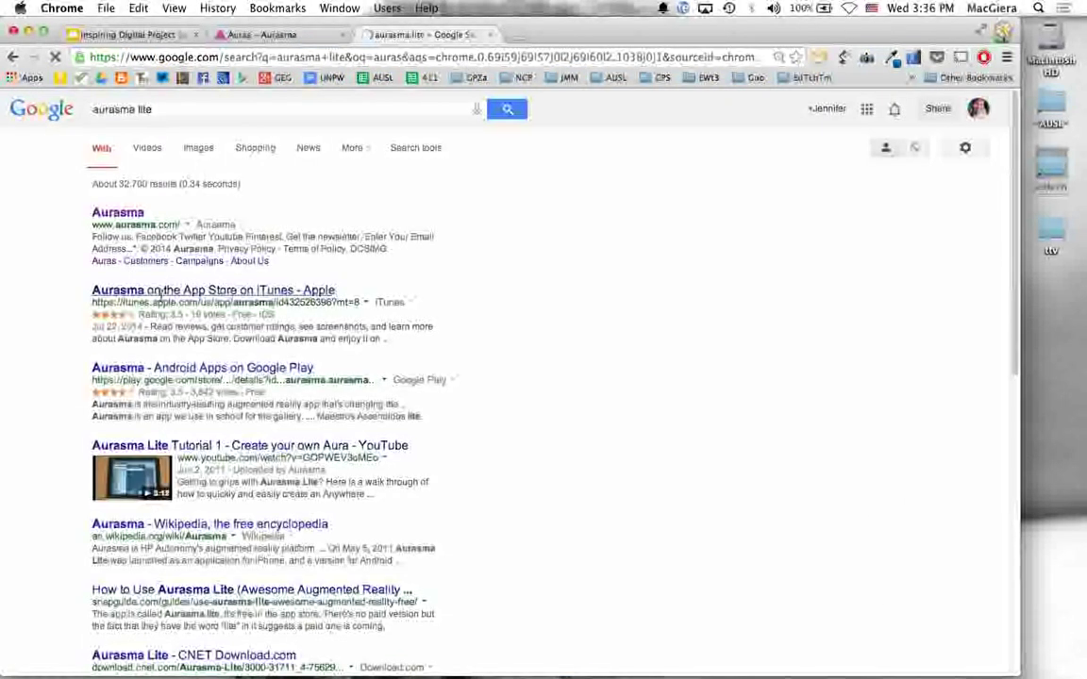
pyautogui.click(160, 296)
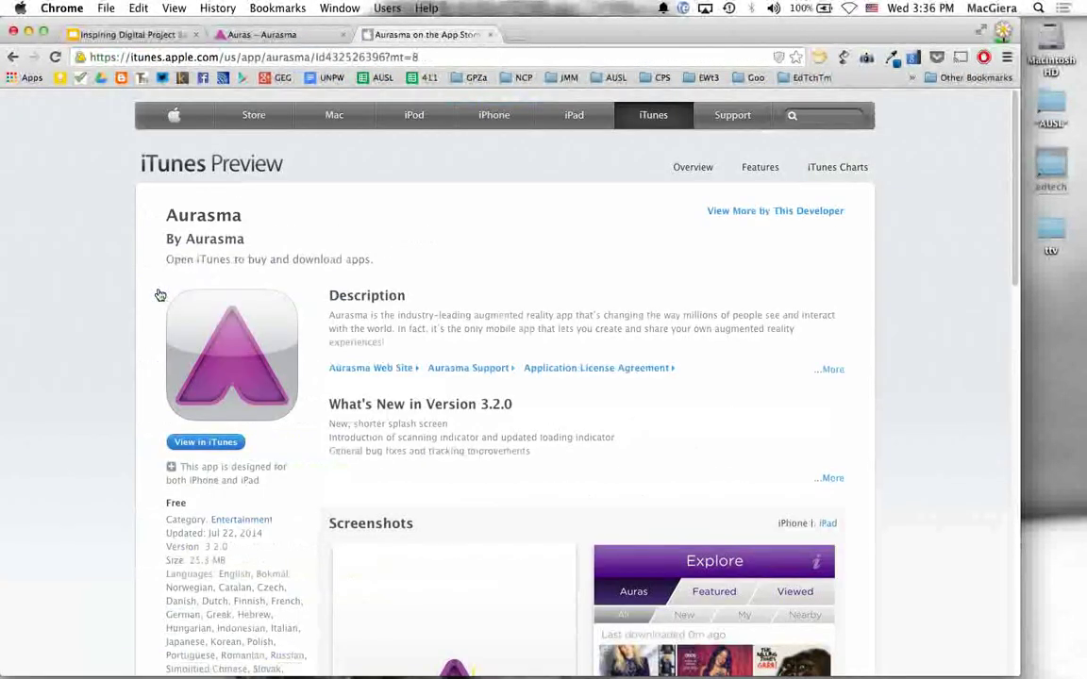
# Examine the app's iPad screenshots on the App Store page, going back and forth through the augmented reality examples.
pyautogui.scroll(-3, 157, 293)
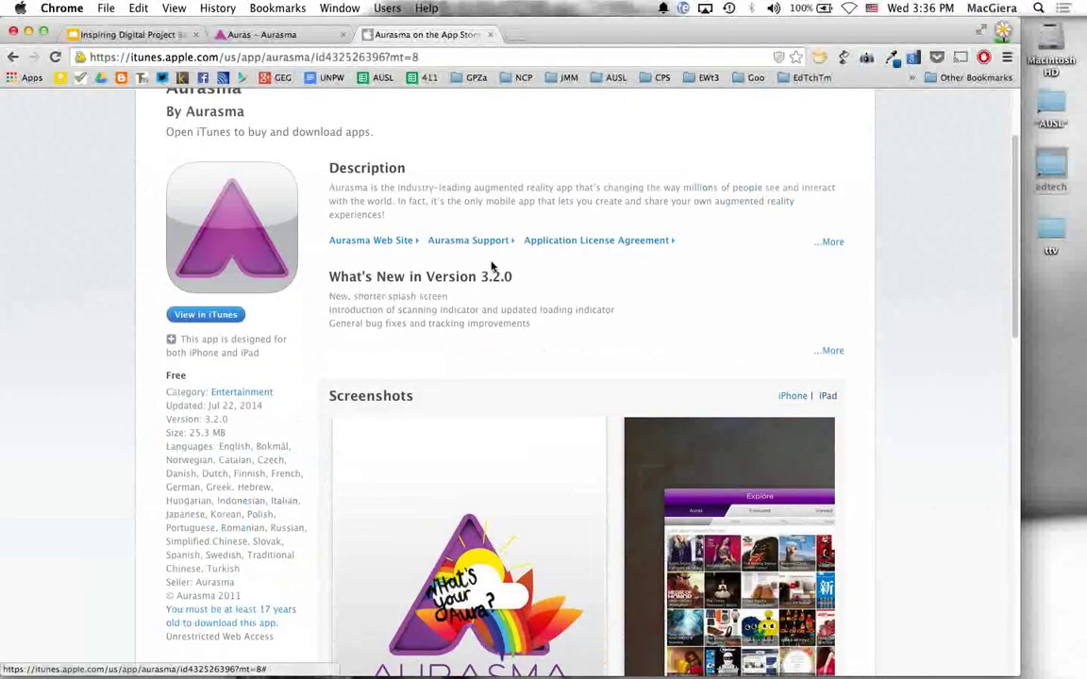
pyautogui.scroll(-6, 491, 279)
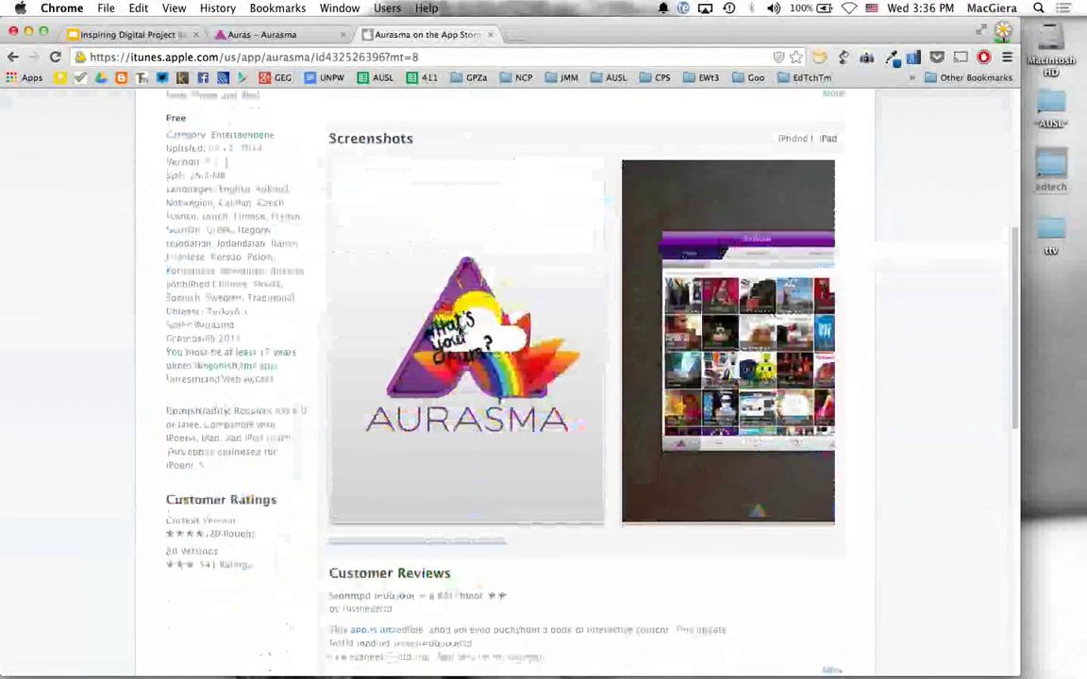
pyautogui.hscroll(10, 459, 331)
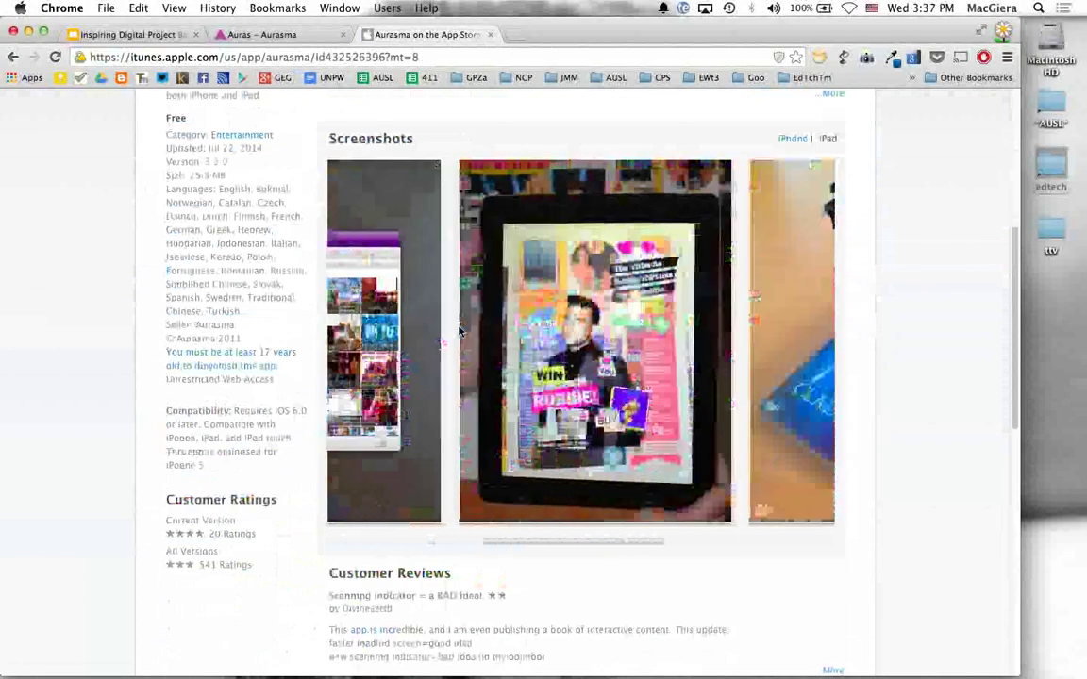
pyautogui.hscroll(3, 460, 331)
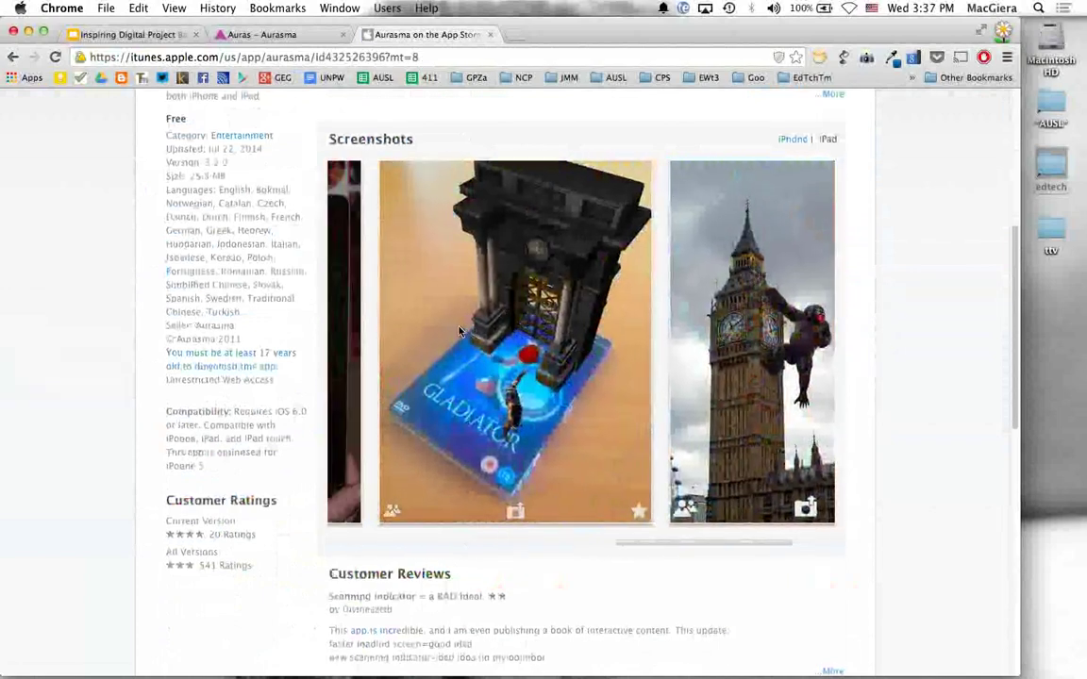
pyautogui.hscroll(3, 460, 330)
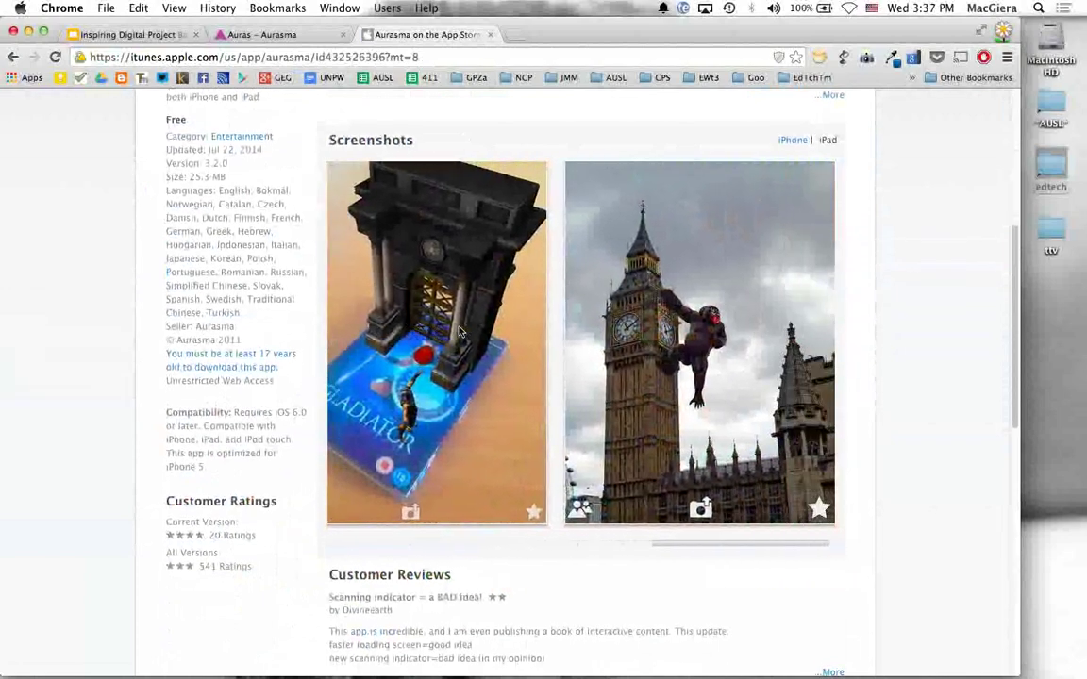
pyautogui.hscroll(1, 459, 330)
pyautogui.scroll(1, 459, 330)
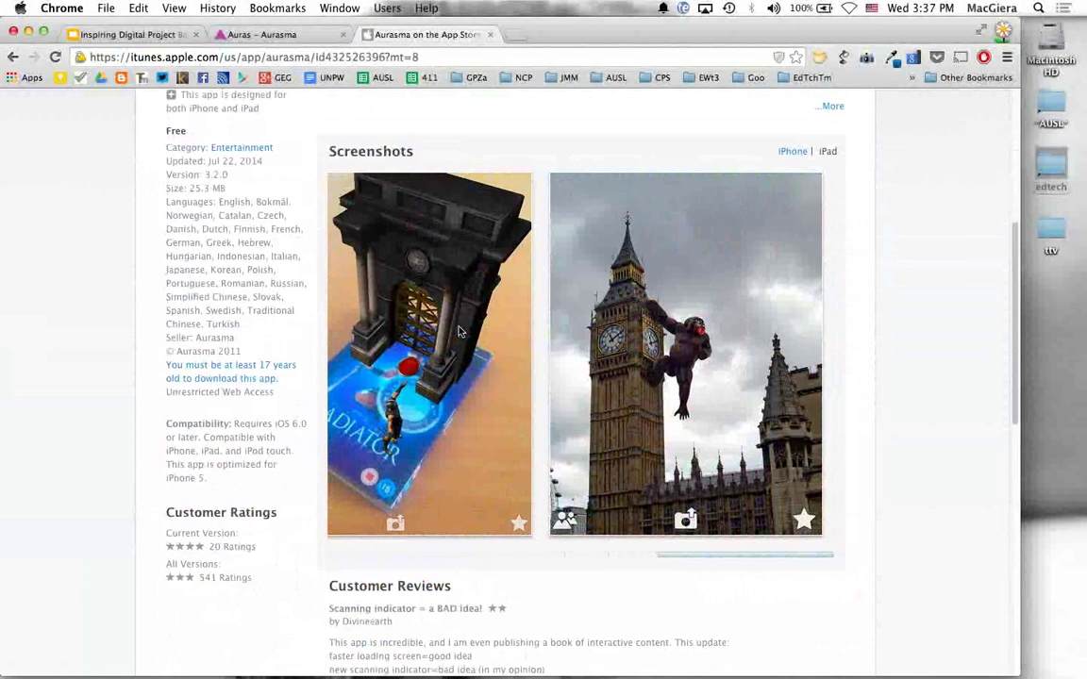
pyautogui.hscroll(-5, 459, 330)
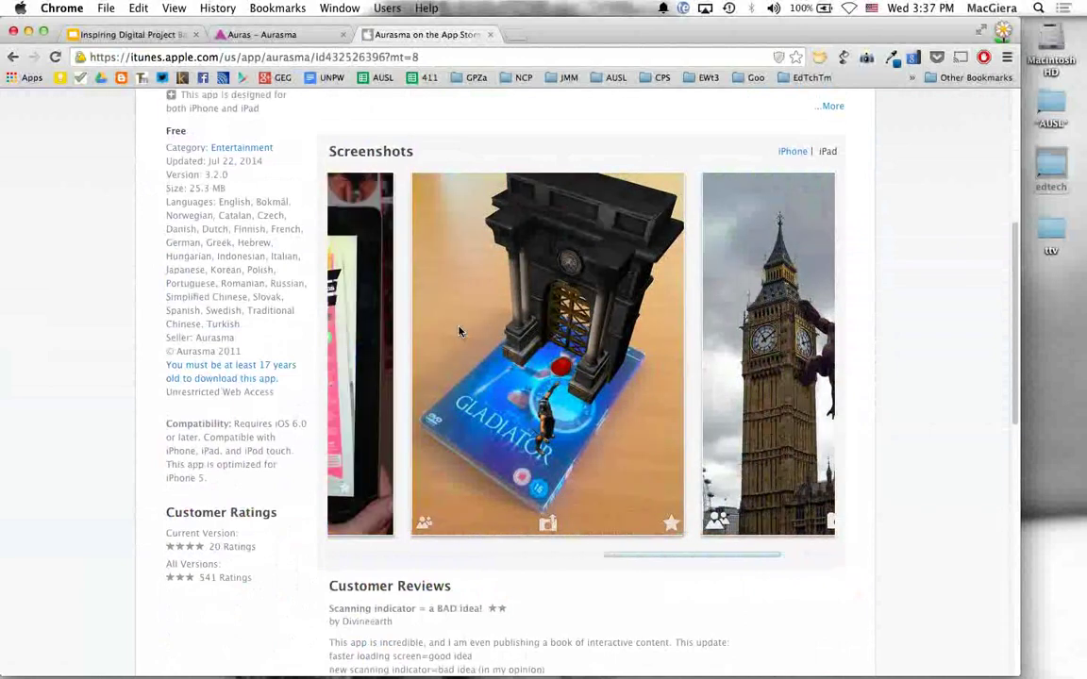
pyautogui.hscroll(3, 459, 331)
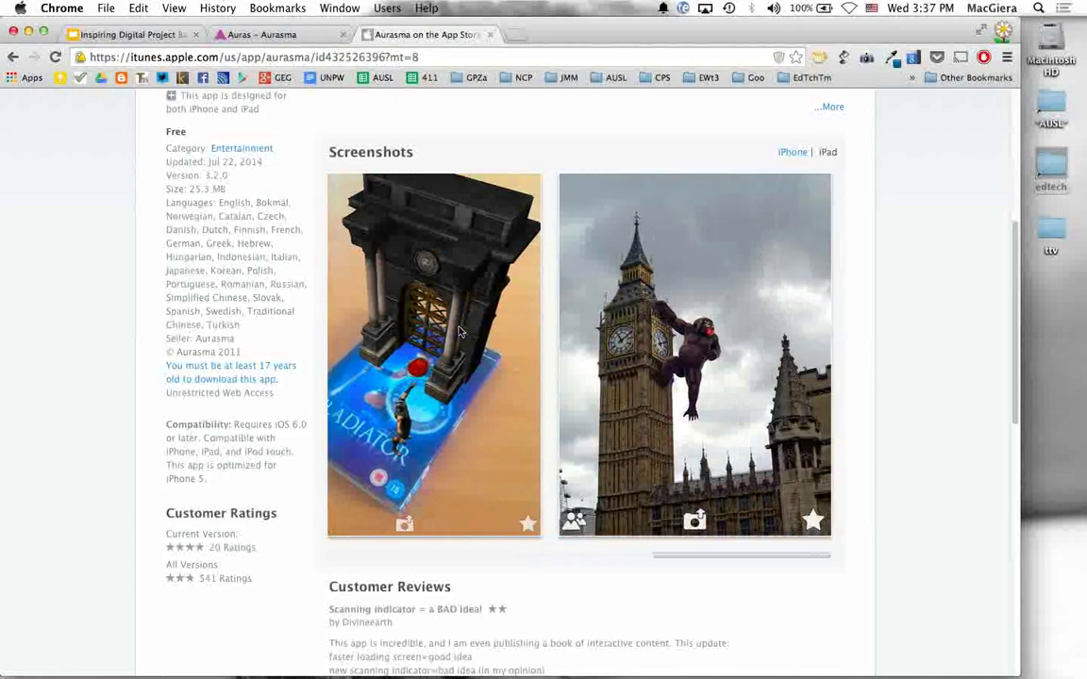
pyautogui.hscroll(-3, 460, 330)
pyautogui.hscroll(-6, 460, 330)
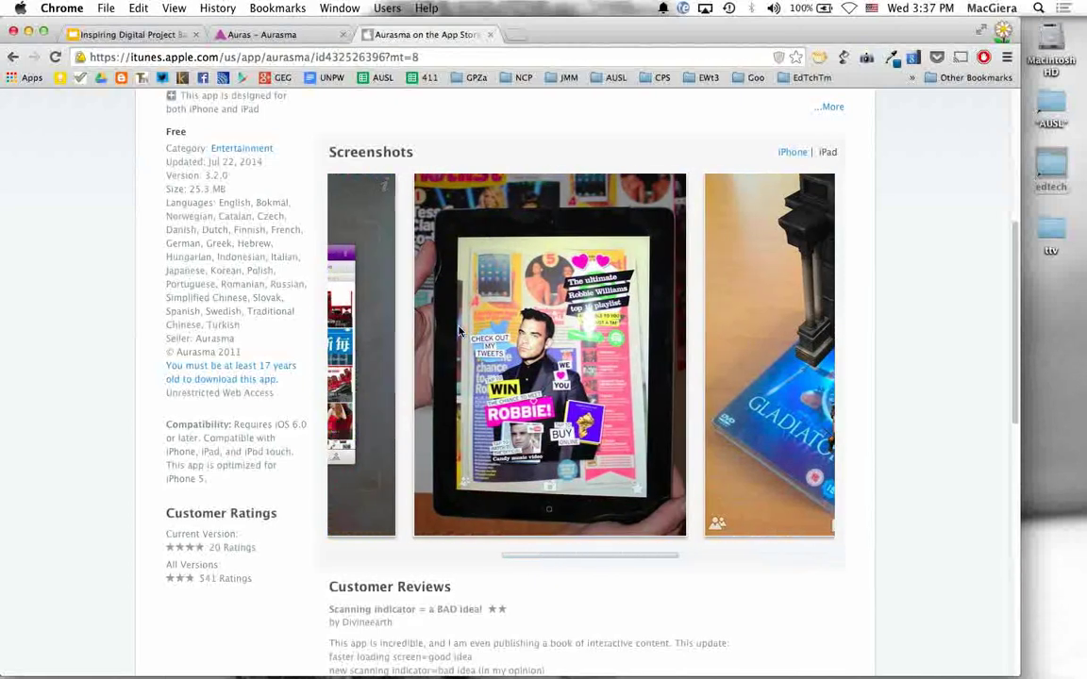
pyautogui.hscroll(4, 459, 330)
pyautogui.hscroll(6, 460, 330)
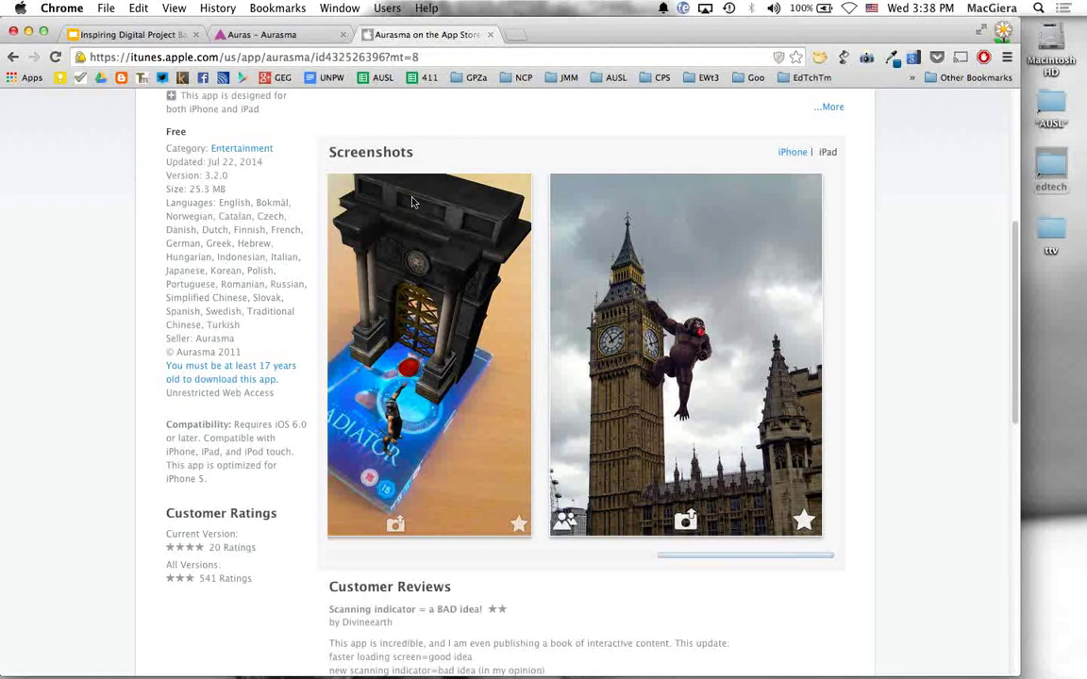
pyautogui.scroll(3, 412, 200)
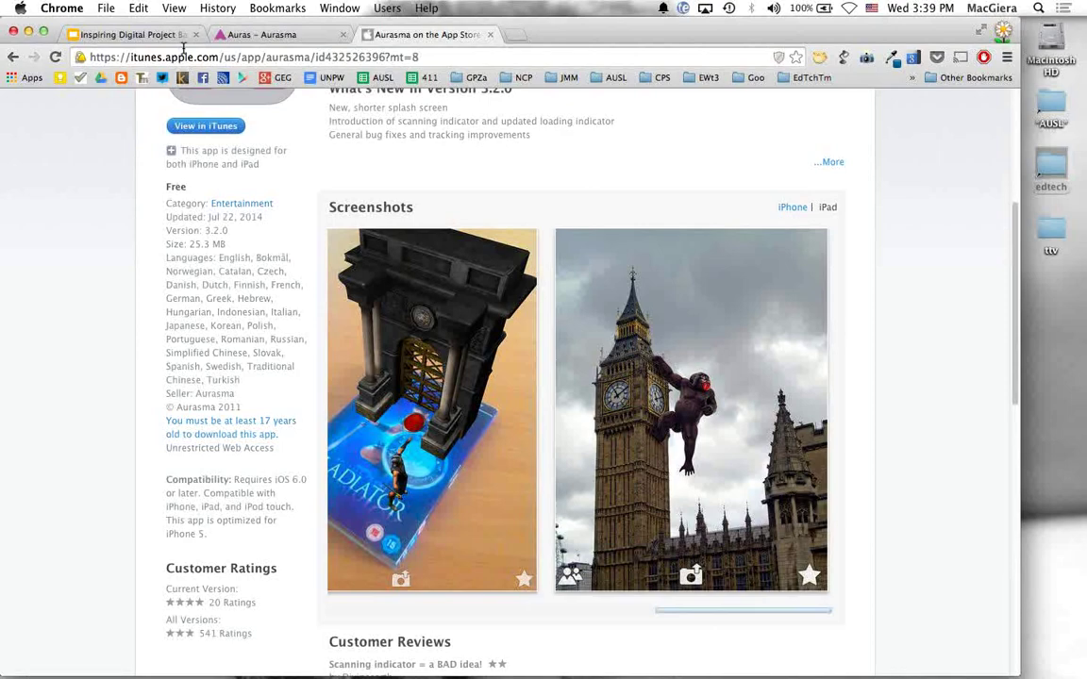
# Return to the Inspiring Digital Project Based Learning presentation and advance its slideshow to slide 19, "Impacting Our World".
pyautogui.click(132, 35)
pyautogui.scroll(-3, 150, 456)
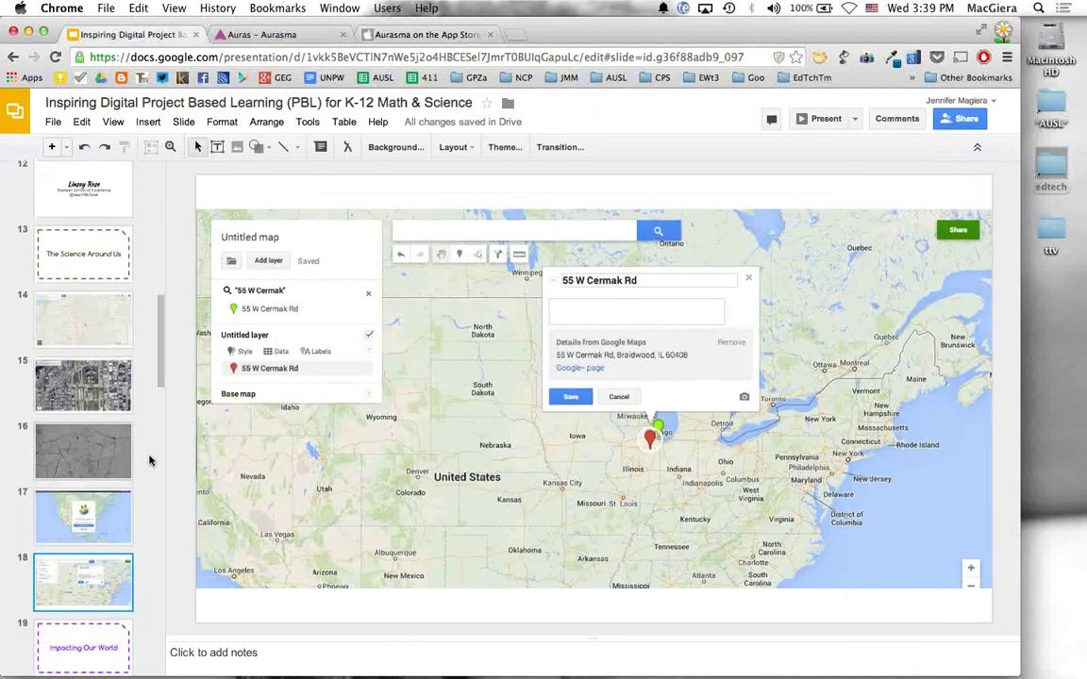
pyautogui.scroll(3, 150, 460)
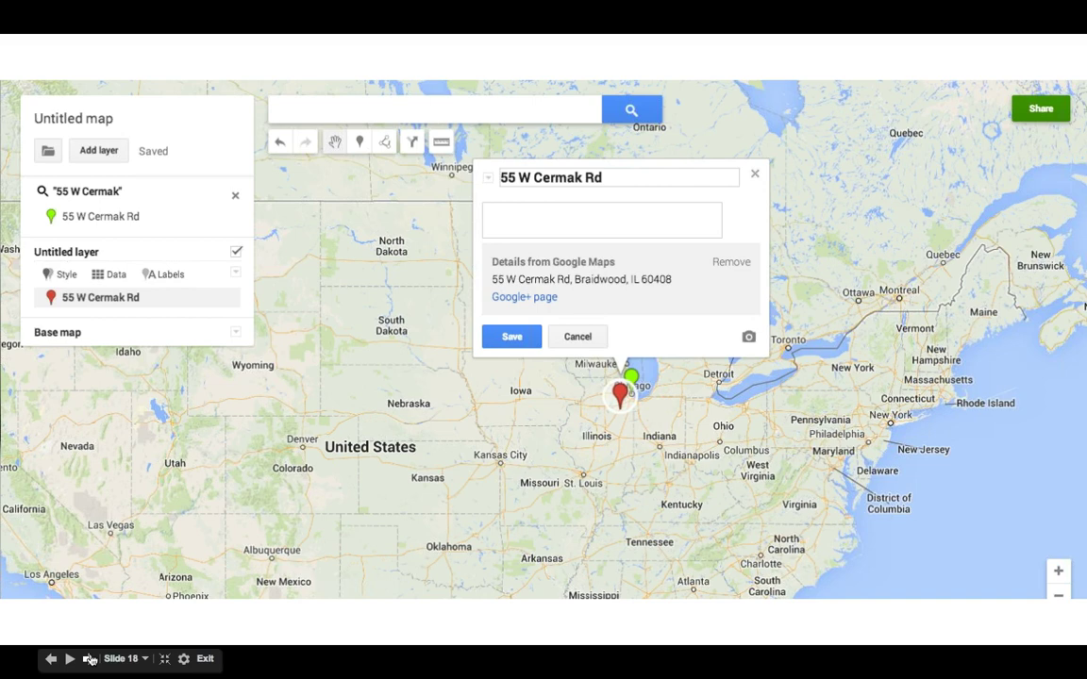
pyautogui.press('Right')
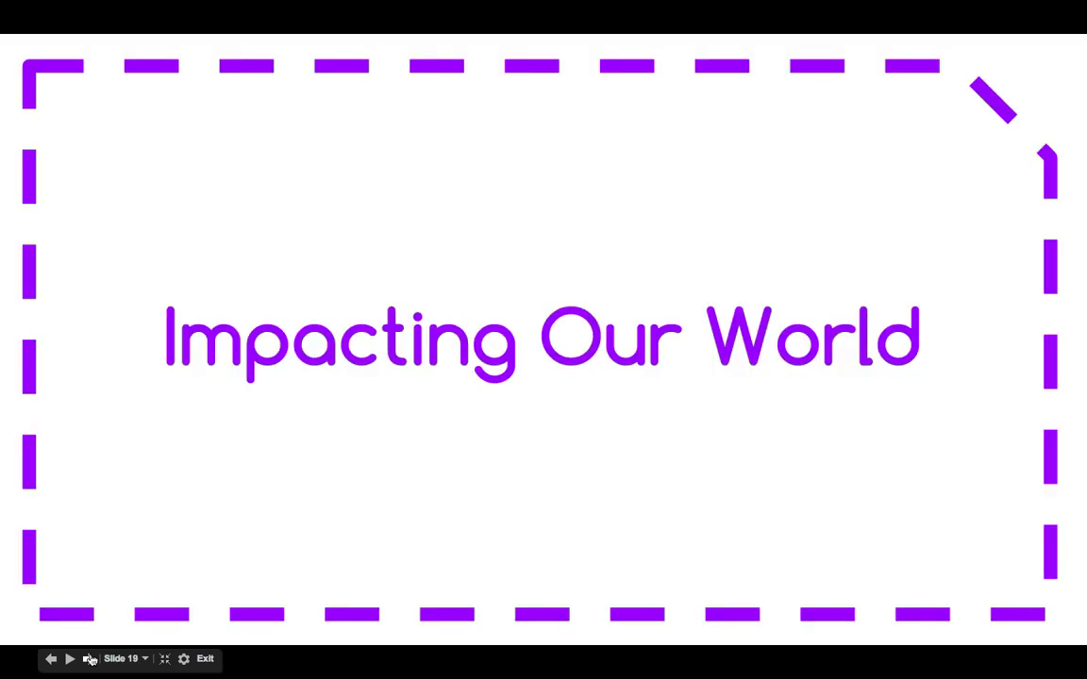